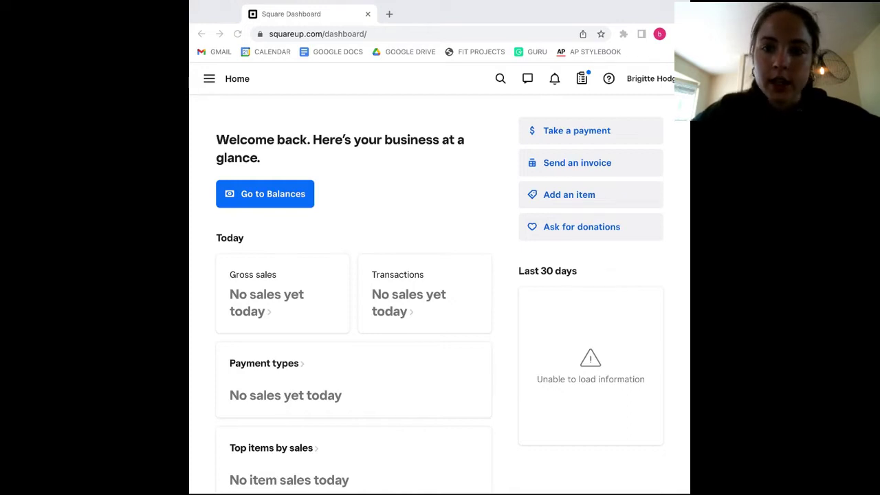
Step: Open the Items library from the dashboard's navigation menu
click(211, 84)
click(209, 80)
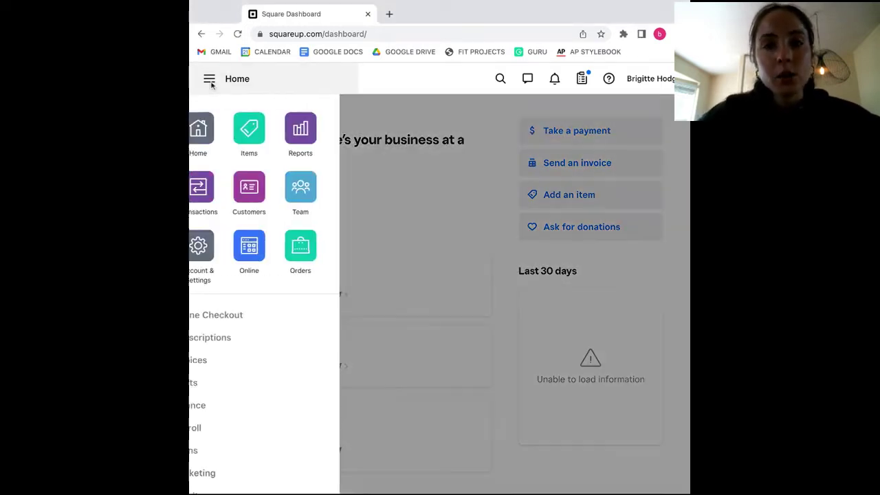
click(275, 126)
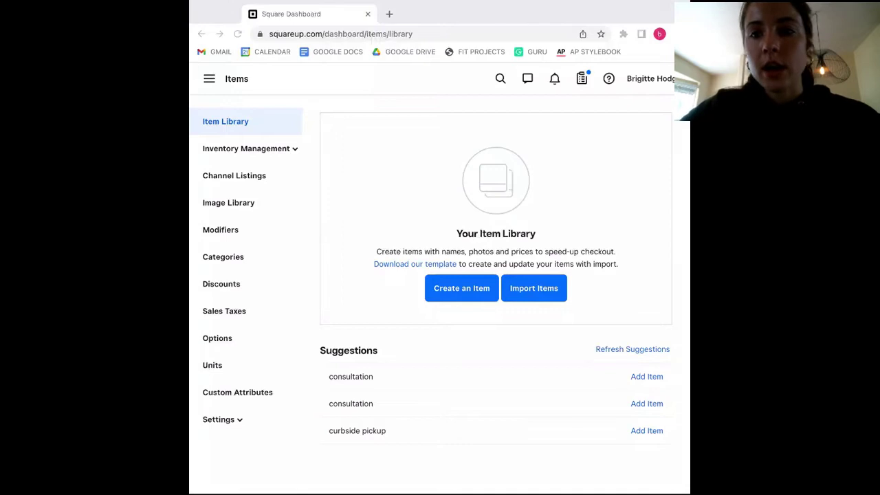
Step: Start a new item named 'Short Sleeve T Shirt' and assign it the existing 'tops' category
click(458, 292)
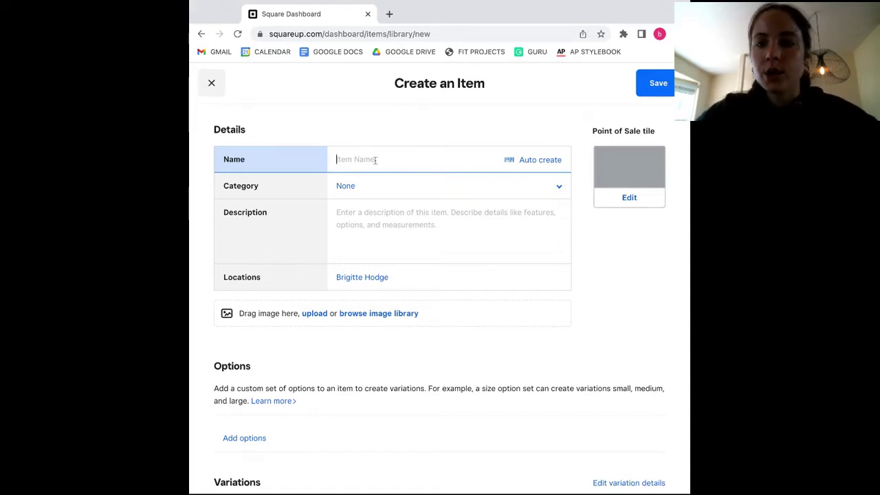
text(Short Sleeve T Shirt)
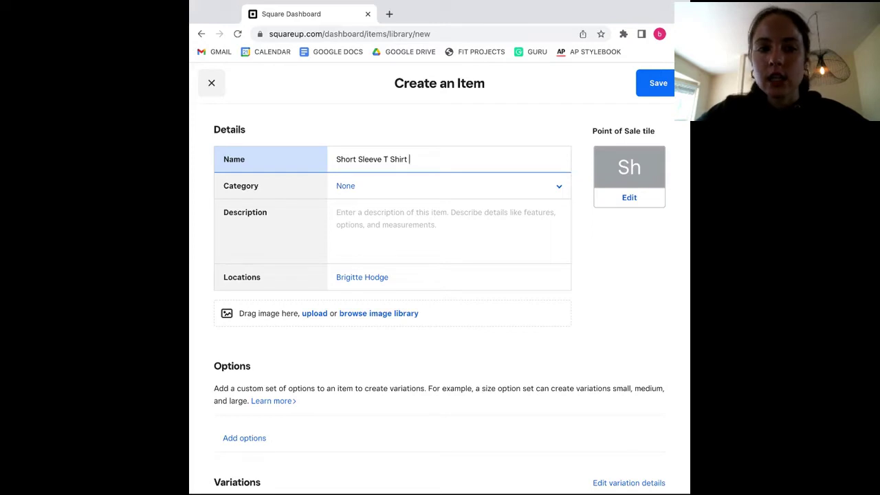
click(384, 191)
click(355, 267)
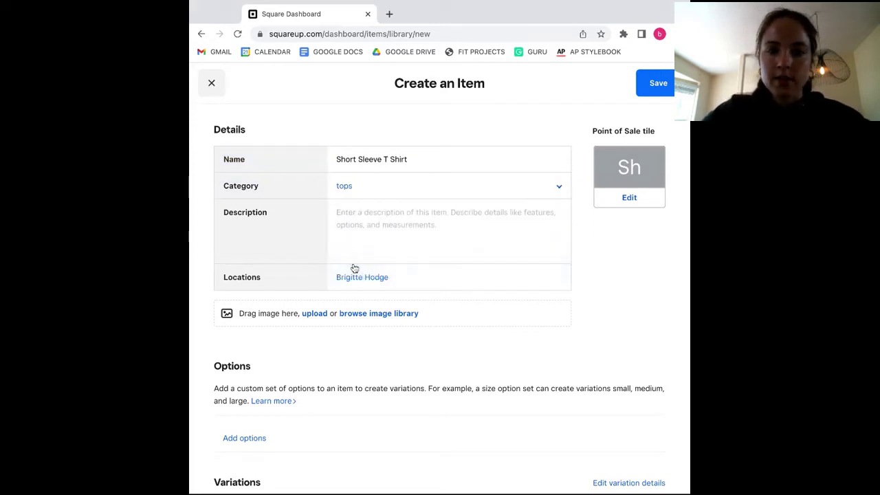
click(384, 190)
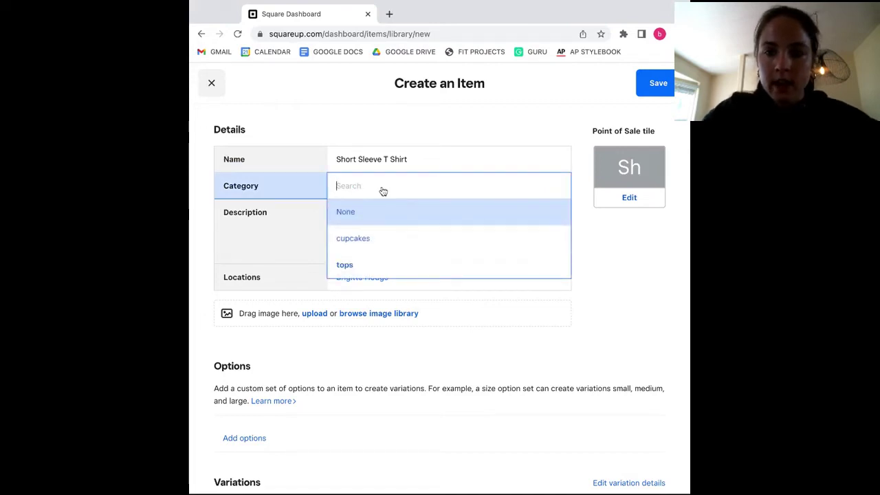
text(tshirt)
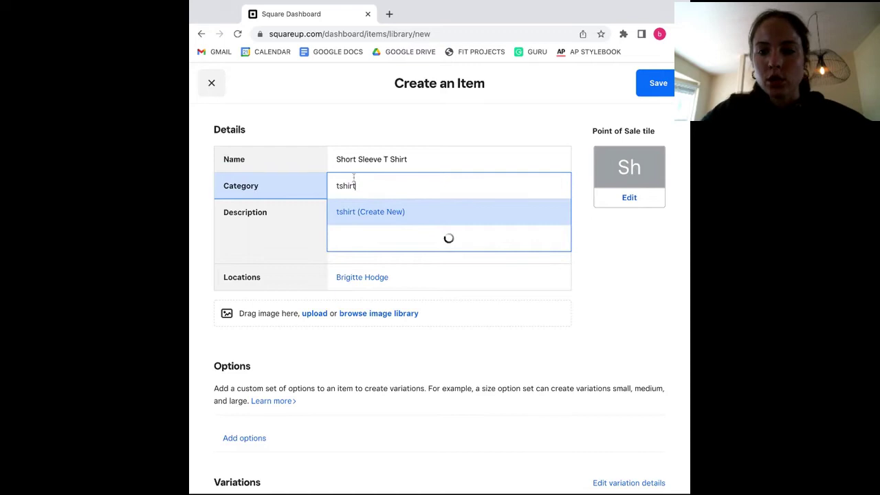
key(BackSpace)
key(BackSpace)
key(BackSpace)
key(BackSpace)
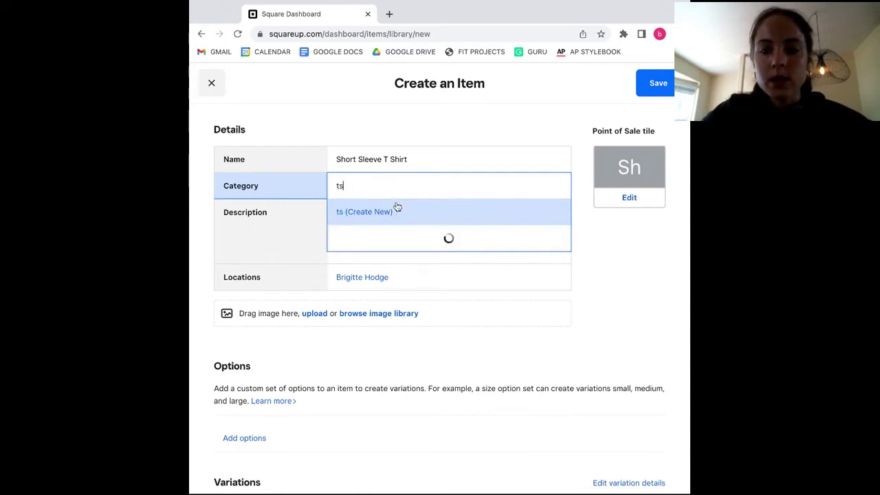
key(BackSpace)
text(ops)
click(356, 213)
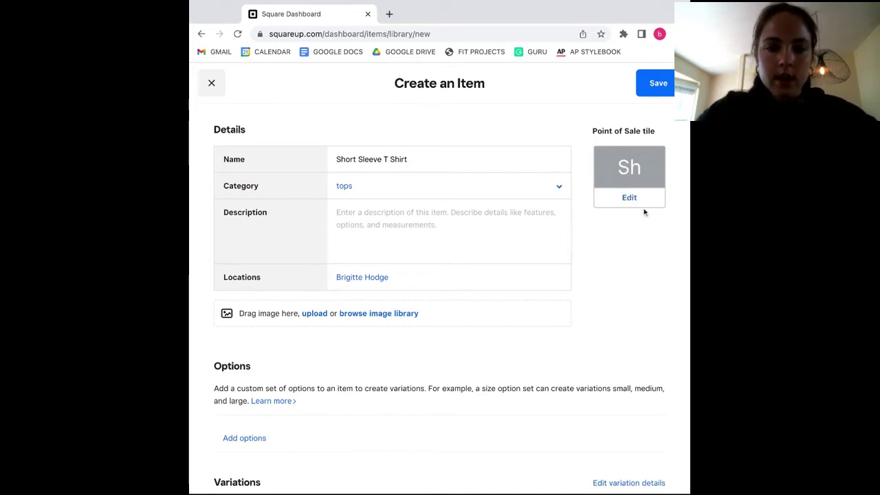
Step: Enter the item description 'breathable, cotton' and move down to the Options section
click(341, 213)
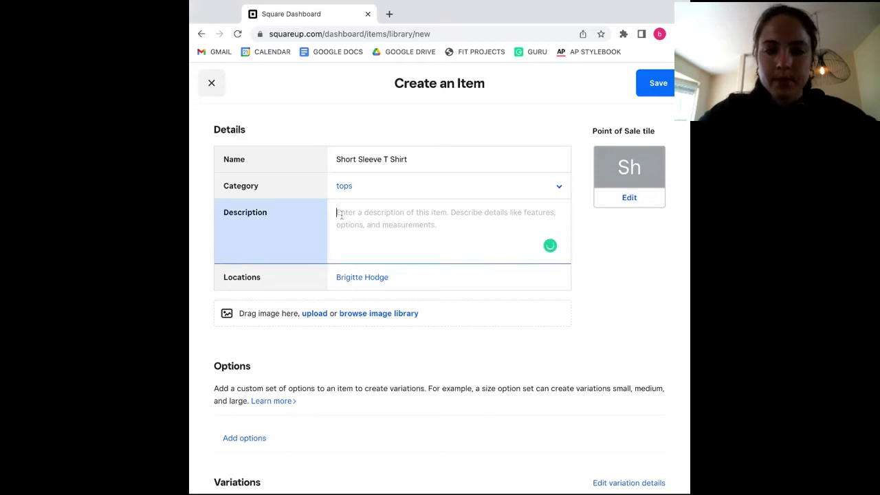
text(breathable, cotton)
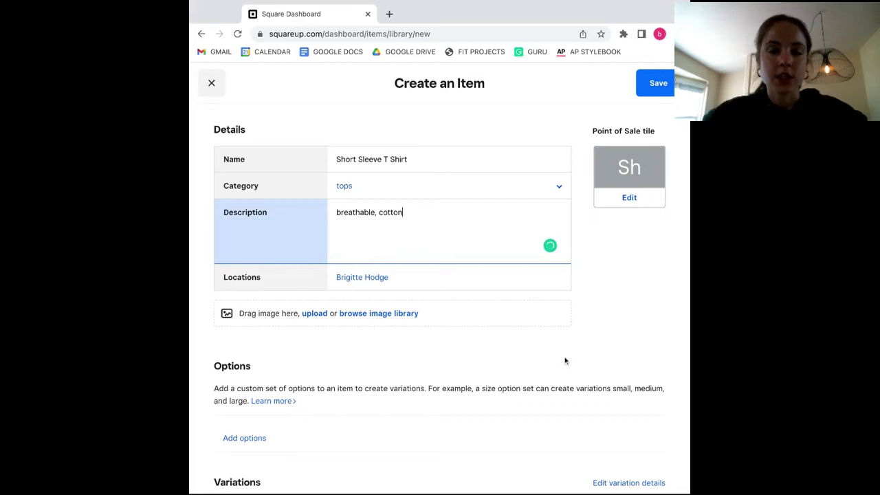
scroll(423, 330, down, 1)
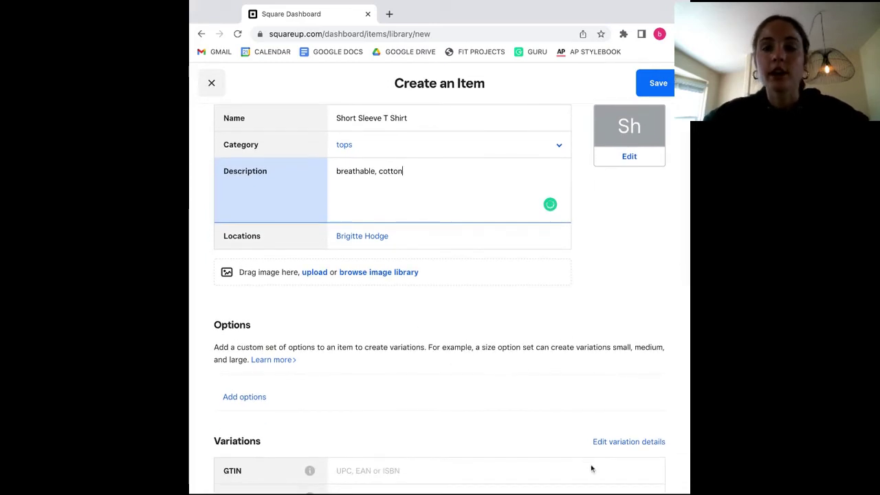
scroll(555, 239, down, 2)
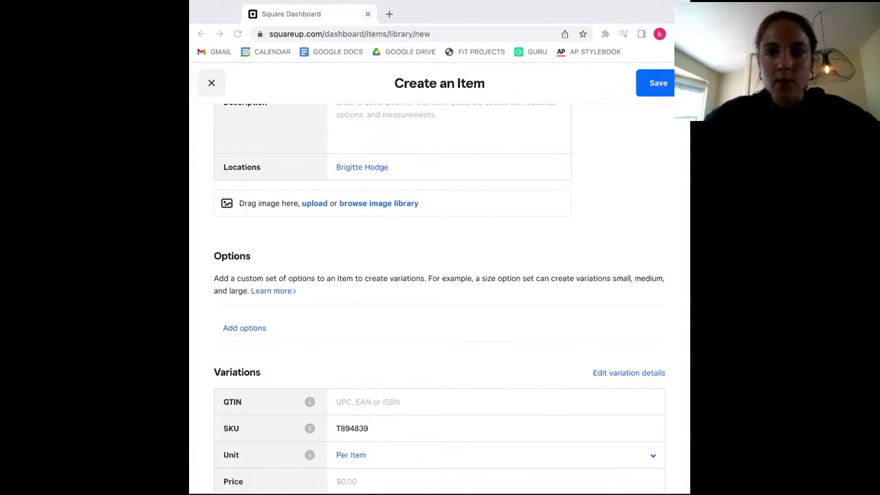
click(424, 236)
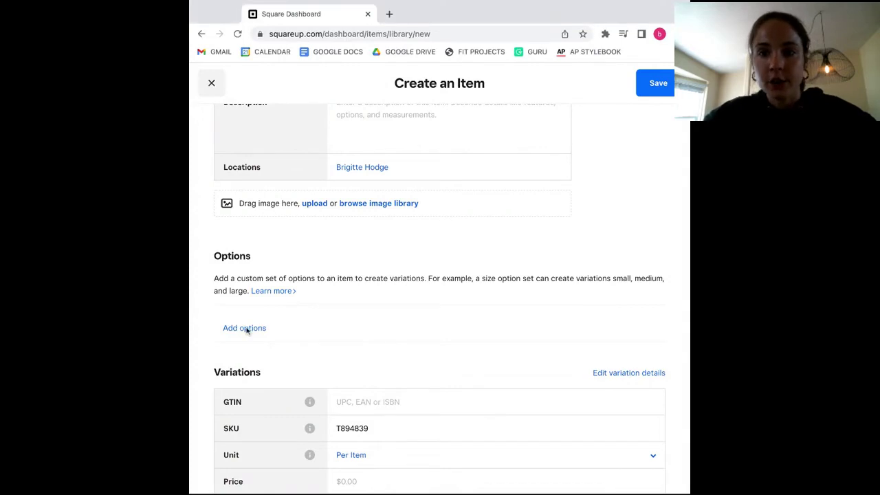
Step: Apply the existing 'size' option set to create small, medium and large variations
click(245, 328)
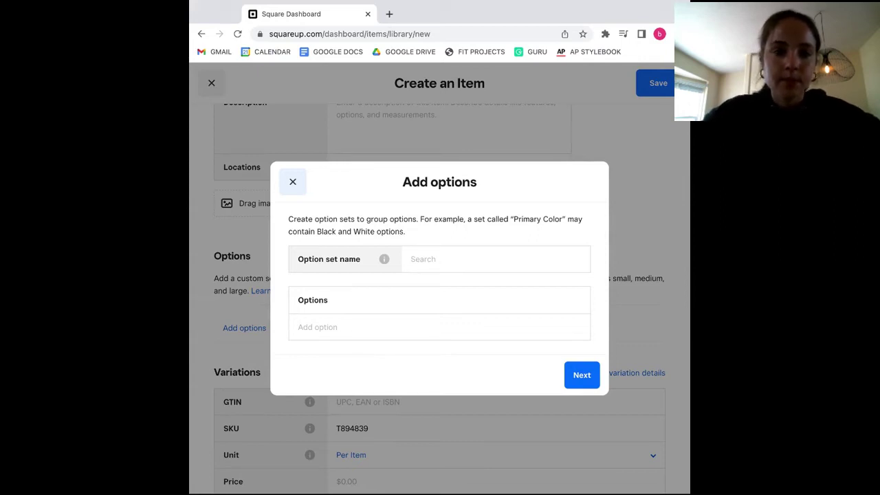
click(437, 269)
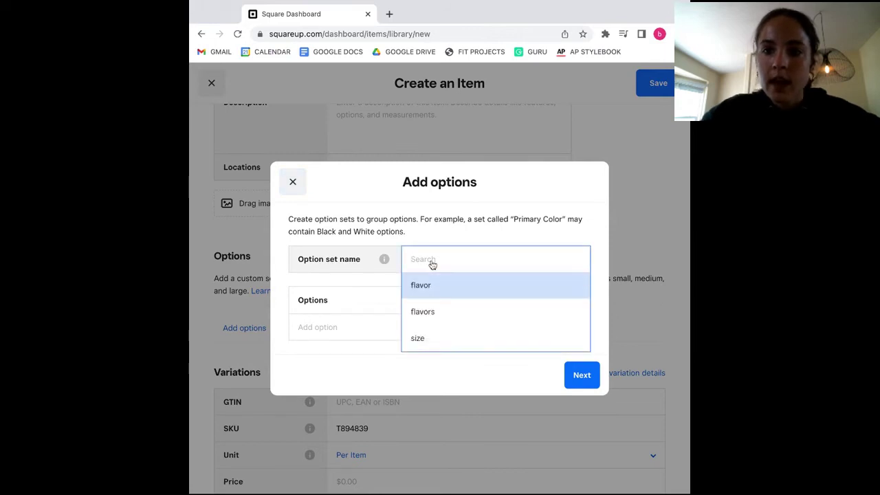
text(size)
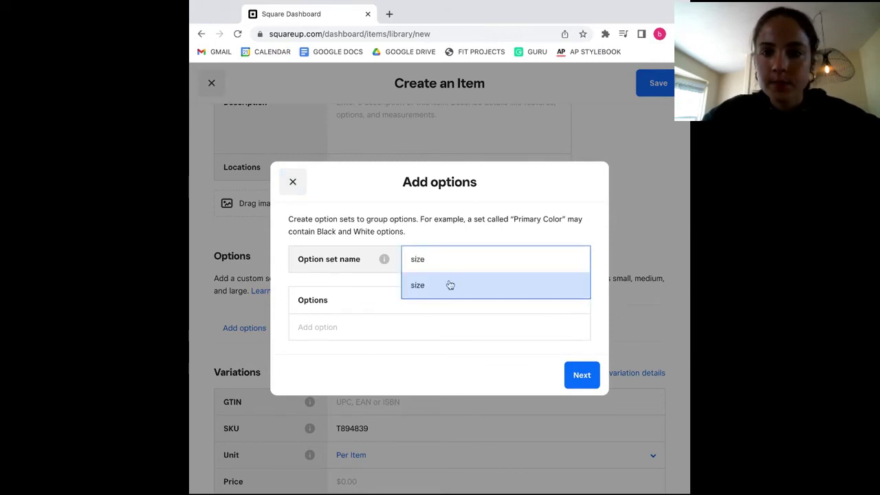
click(448, 285)
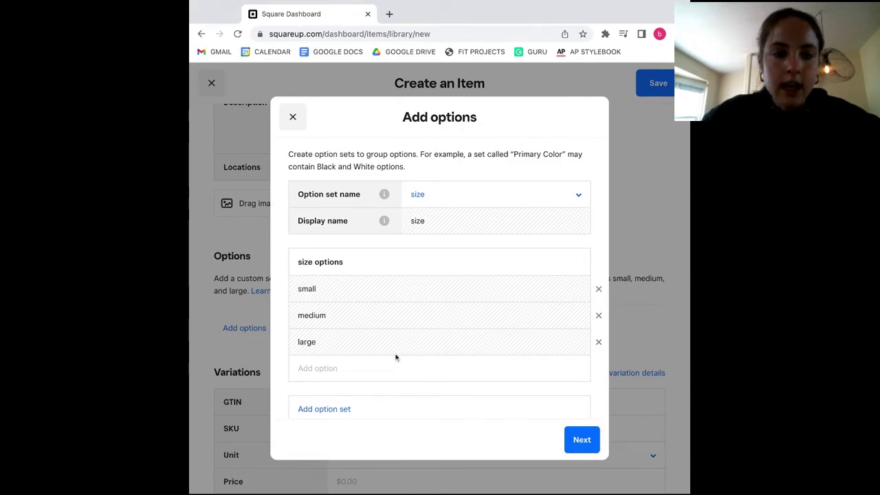
click(582, 440)
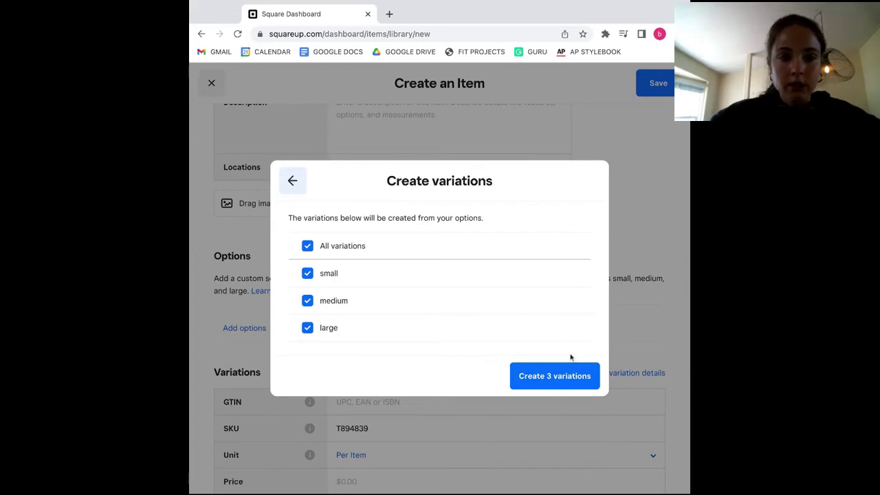
click(554, 375)
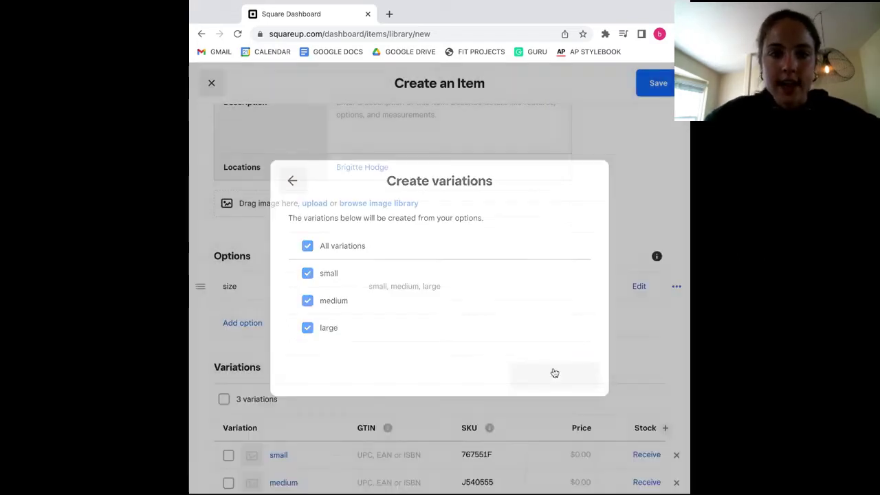
scroll(360, 346, down, 2)
scroll(316, 313, up, 1)
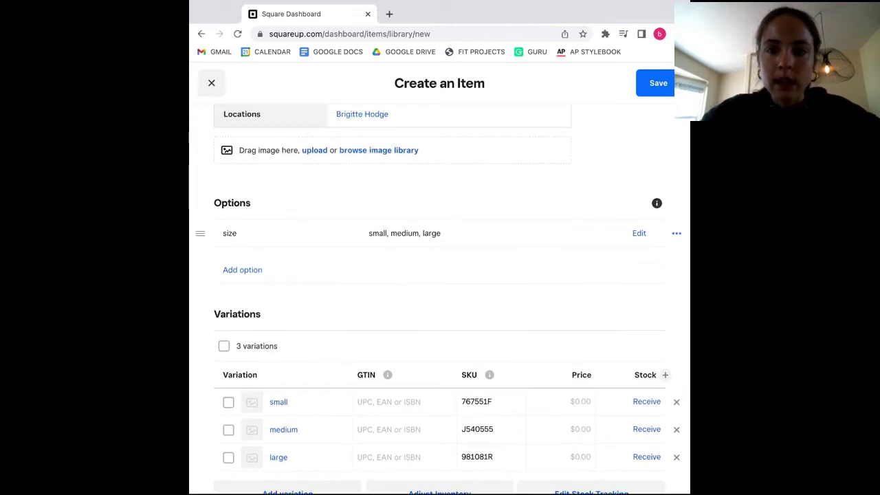
Step: Create a new option set named 'color'
click(248, 275)
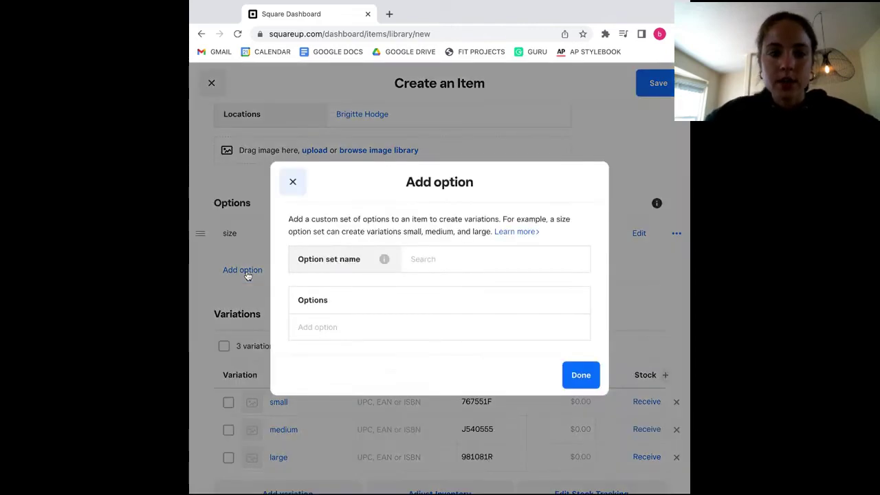
click(419, 268)
text(color)
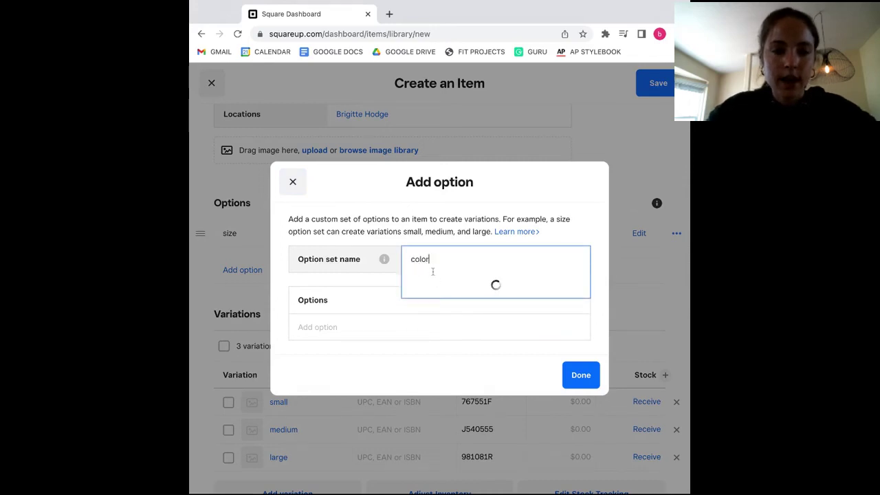
click(440, 285)
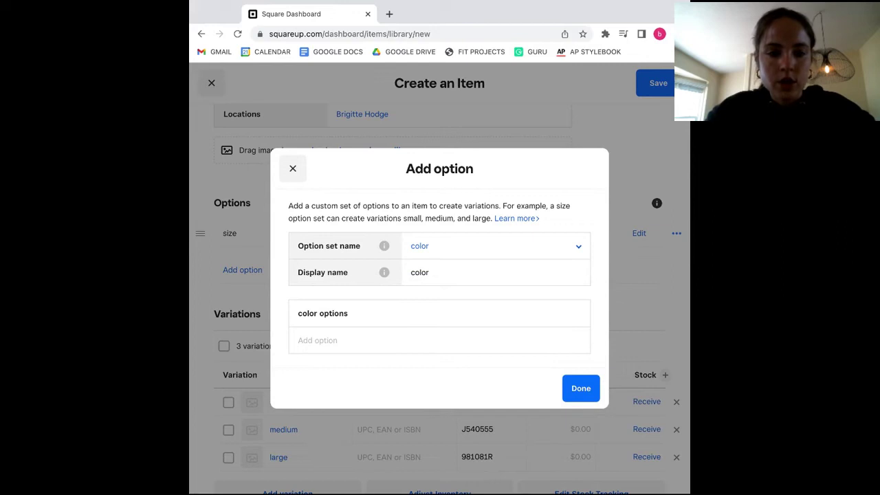
Step: Give the color option the values red, yellow and green, then finish the option set
click(336, 347)
text(red)
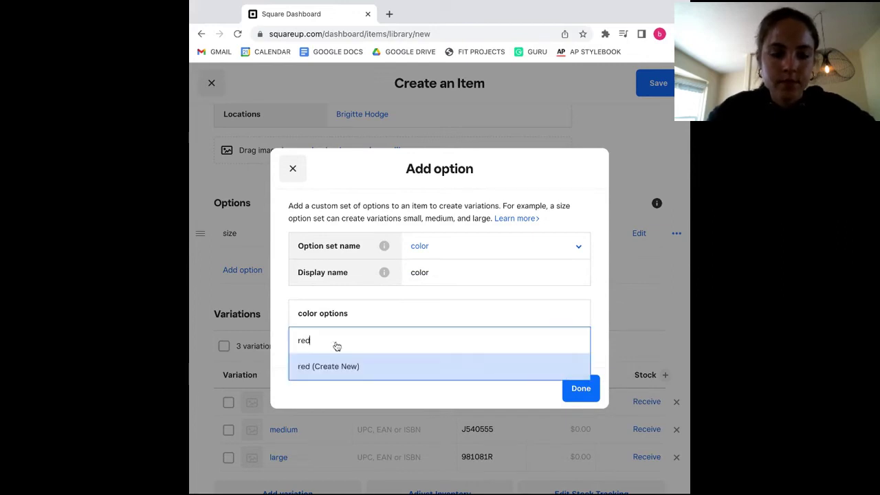
click(334, 368)
text(ye)
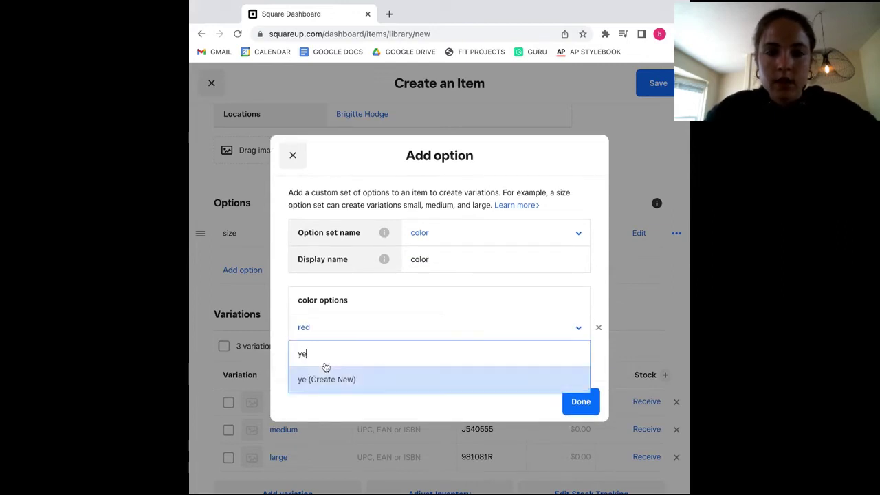
text(llow)
click(336, 379)
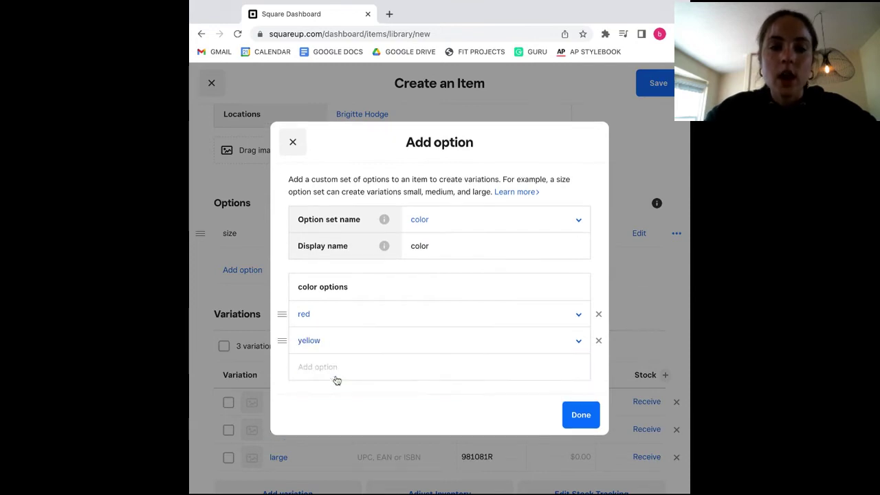
text(green)
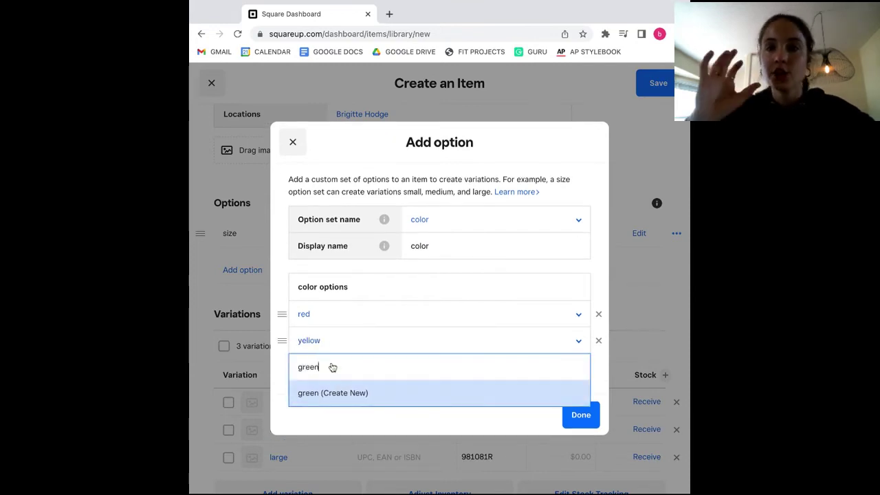
click(337, 392)
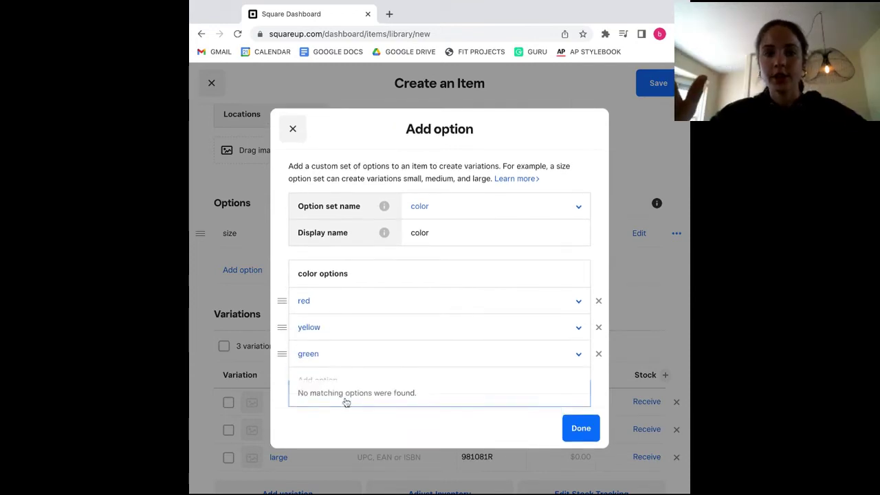
click(583, 428)
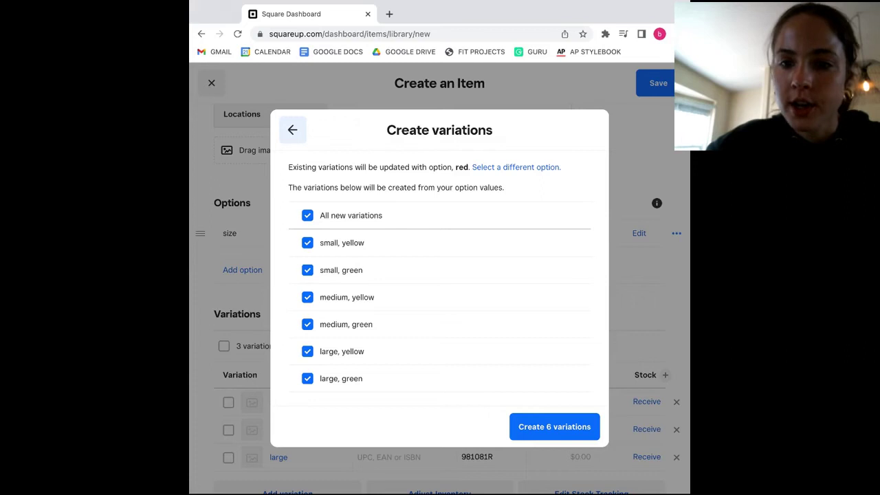
click(543, 427)
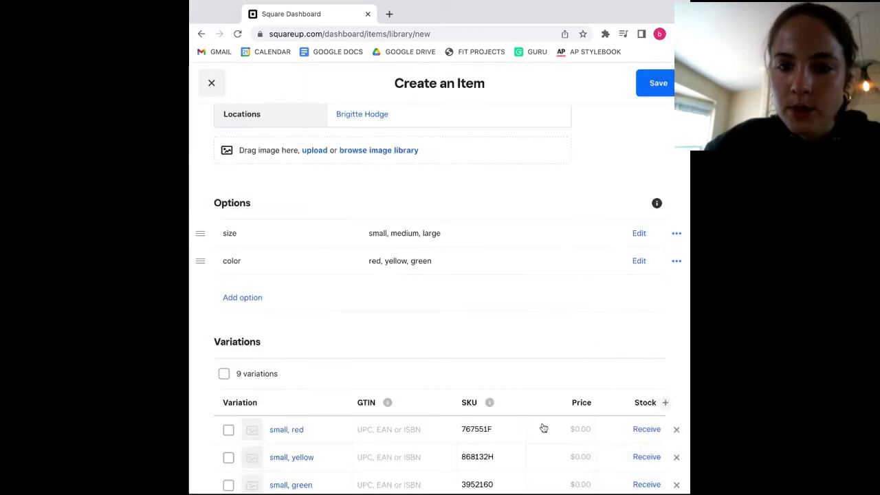
scroll(542, 426, down, 3)
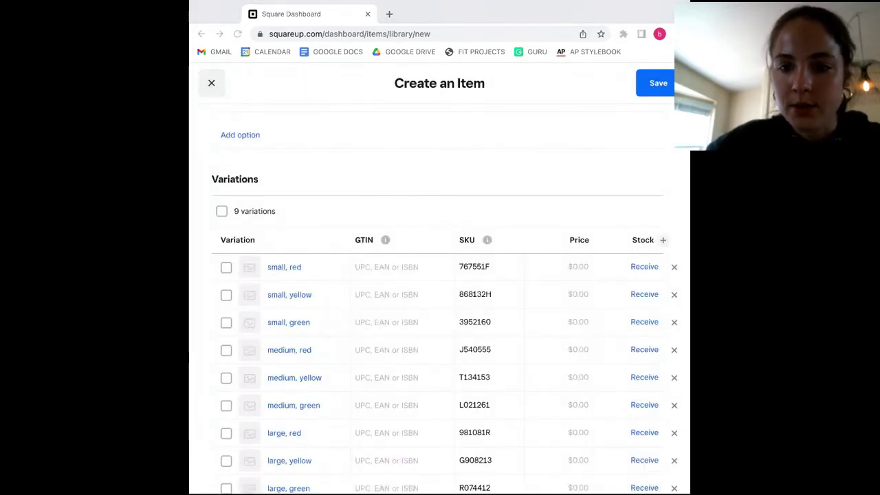
scroll(673, 138, down, 3)
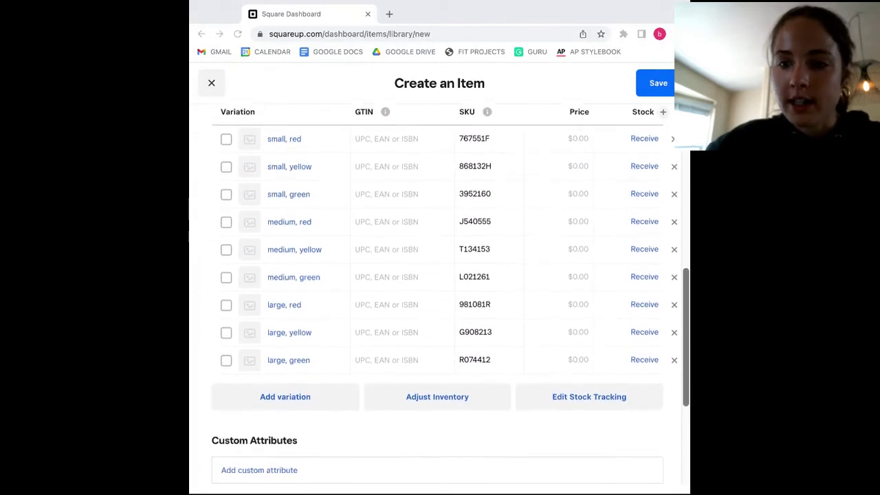
scroll(673, 134, down, 3)
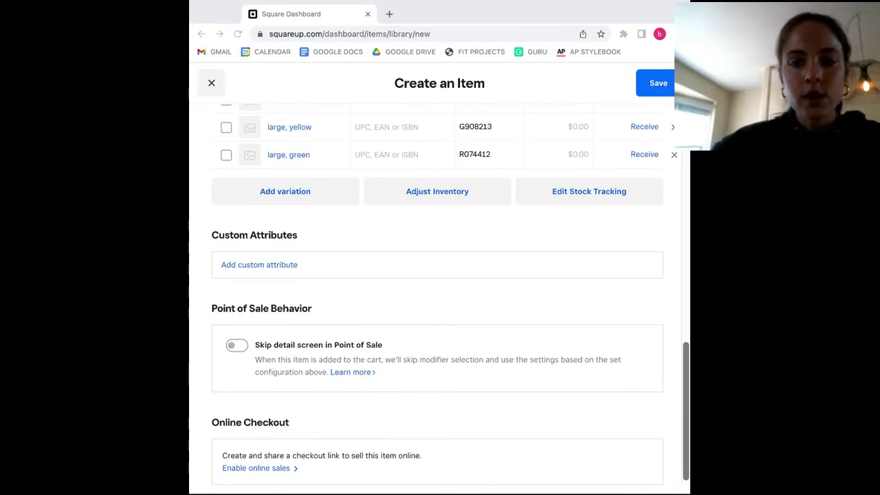
scroll(274, 365, down, 1)
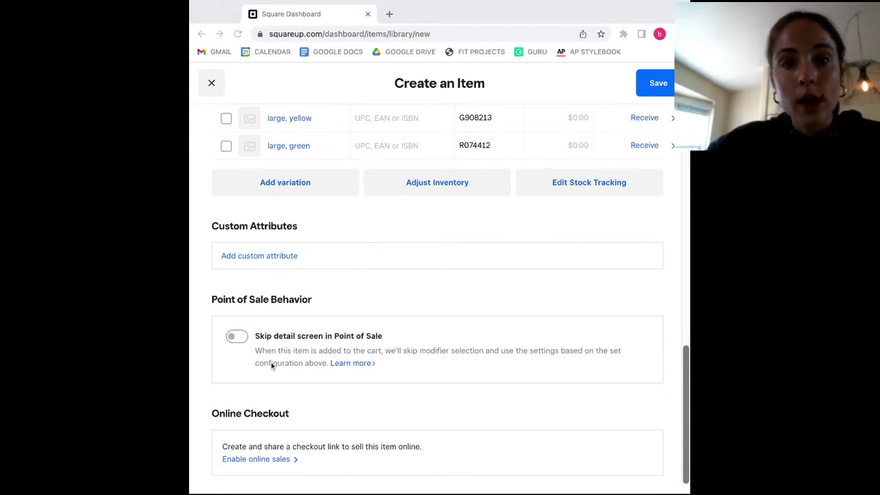
scroll(308, 320, up, 2)
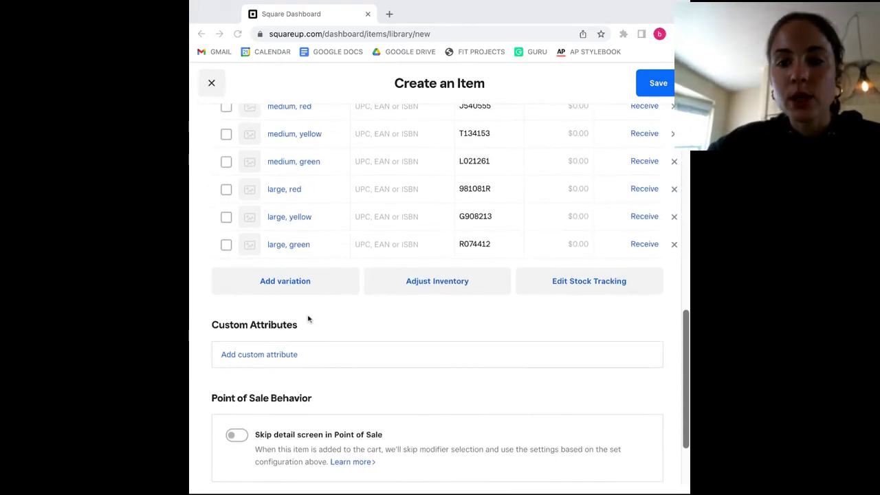
scroll(308, 320, up, 3)
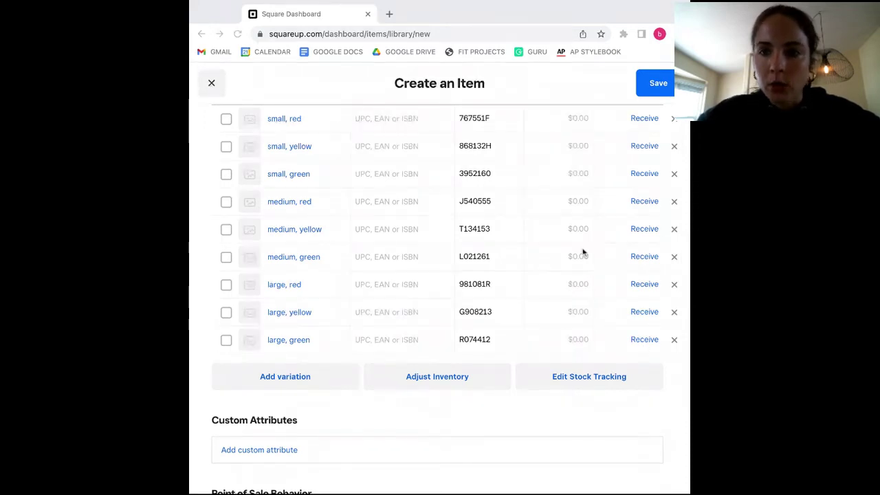
scroll(583, 250, up, 2)
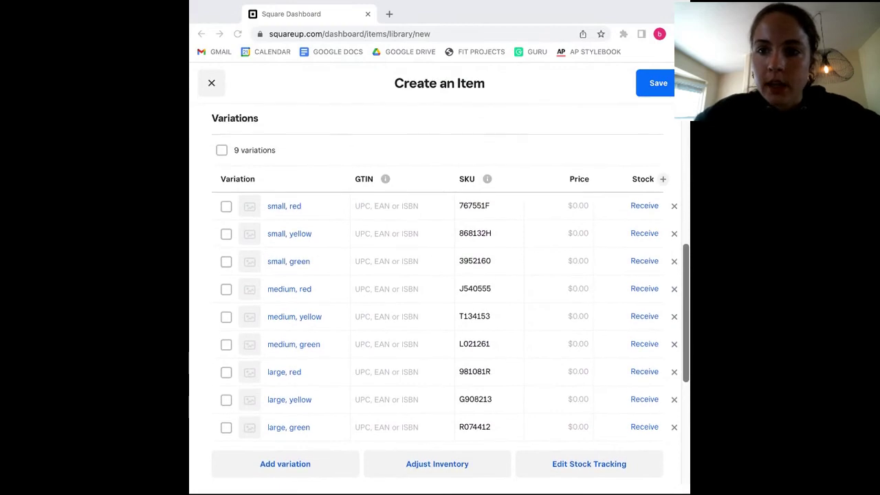
scroll(515, 206, down, 2)
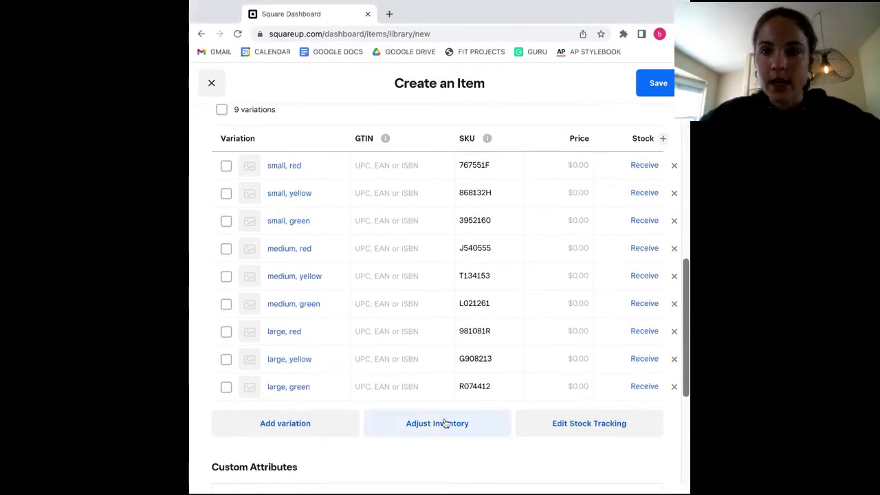
Step: Open Adjust Inventory for all variations and set every reason to Stock received
click(446, 424)
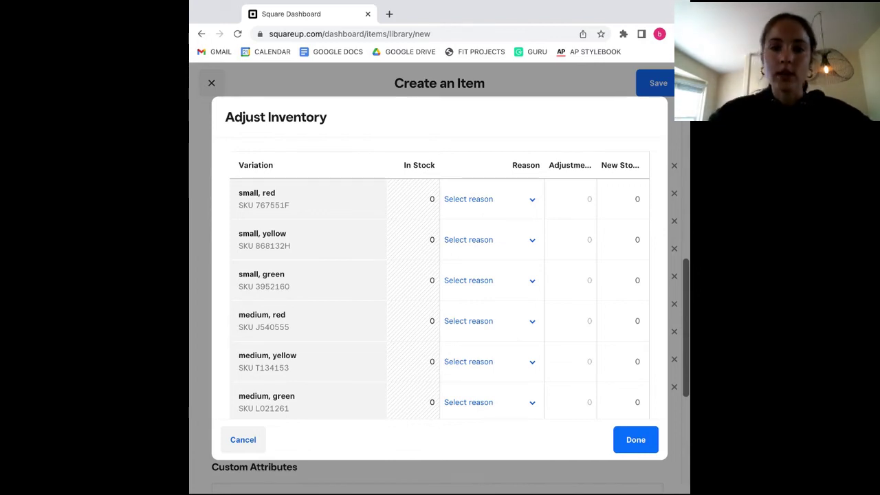
click(488, 199)
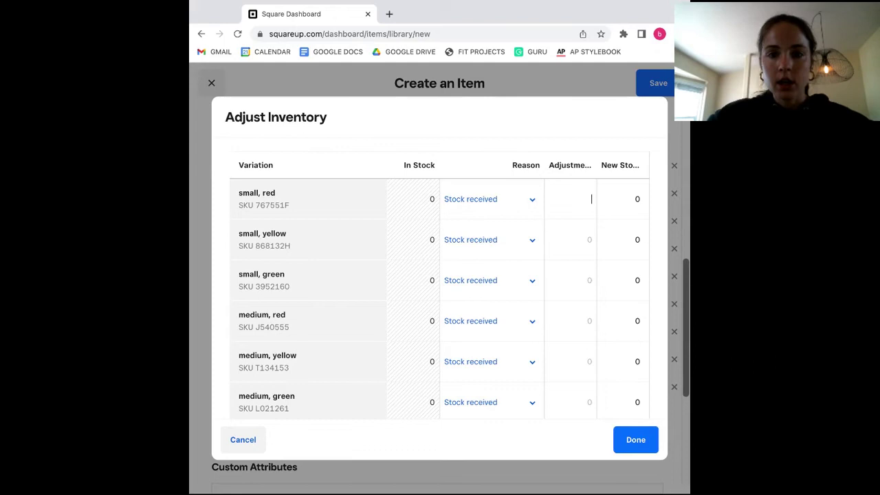
Step: Enter an adjustment of 100 units for the small and medium variations
text(100)
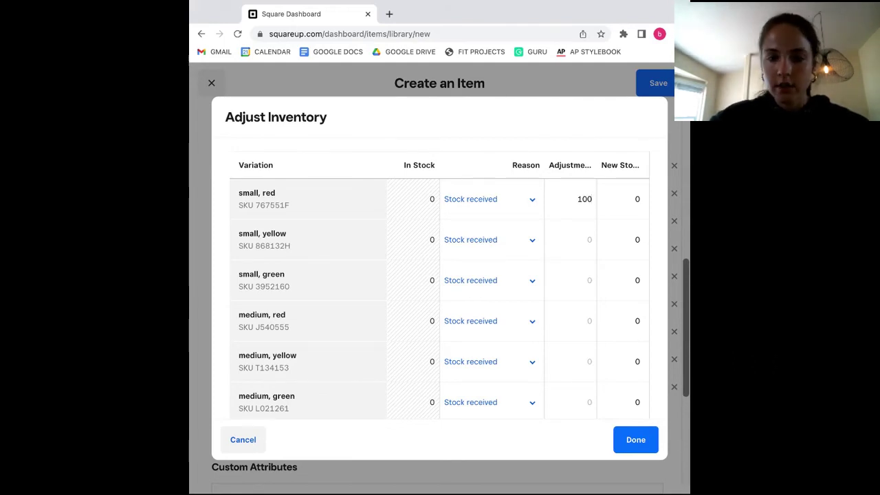
click(570, 246)
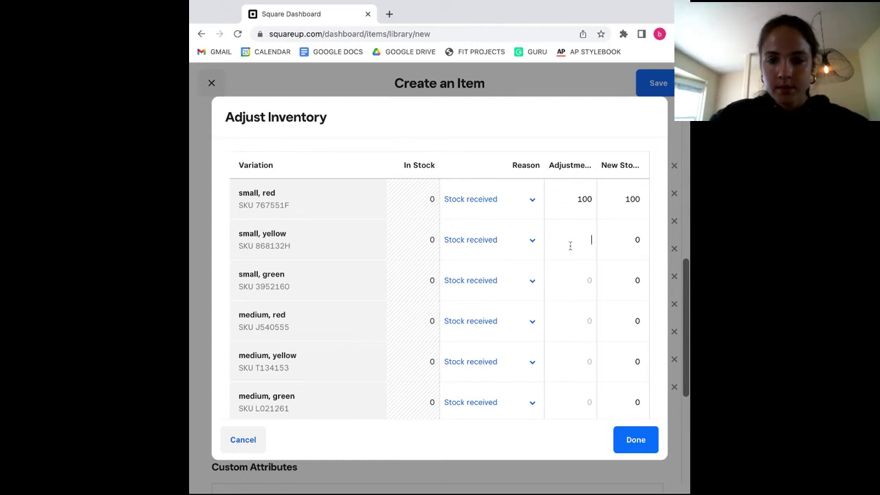
text(100)
click(577, 284)
text(1)
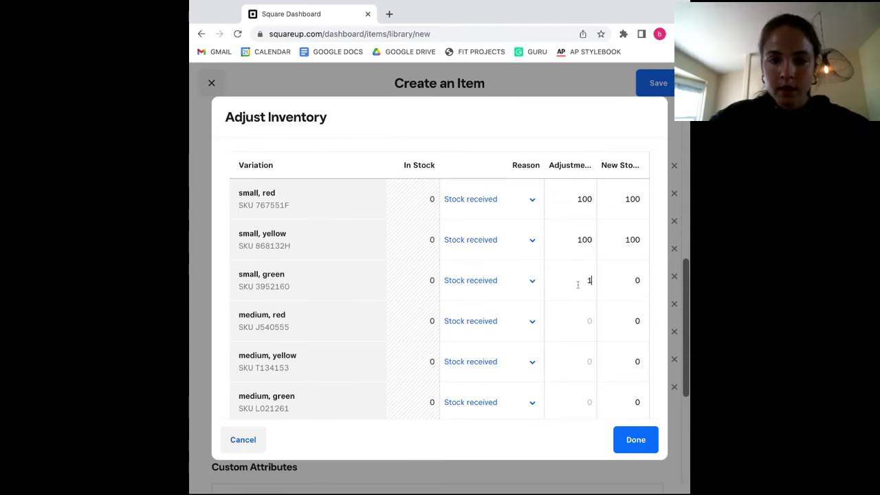
text(00)
click(572, 319)
text(10)
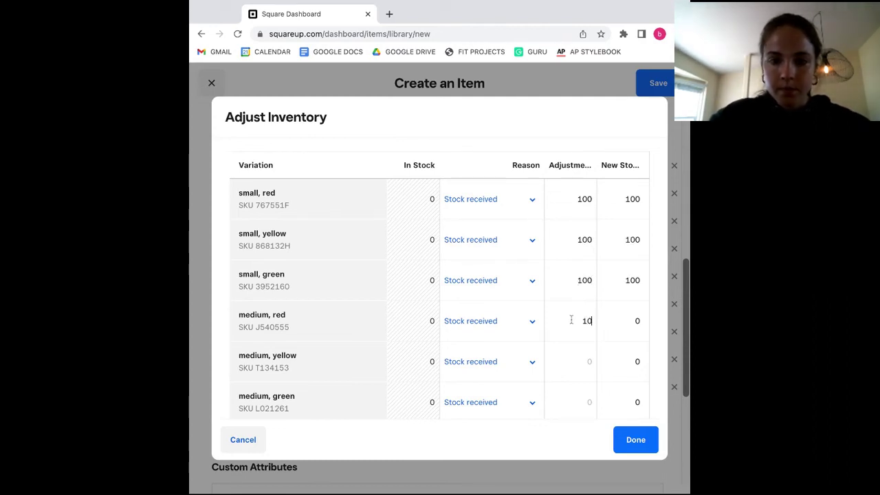
text(0)
click(577, 358)
text(100)
click(580, 402)
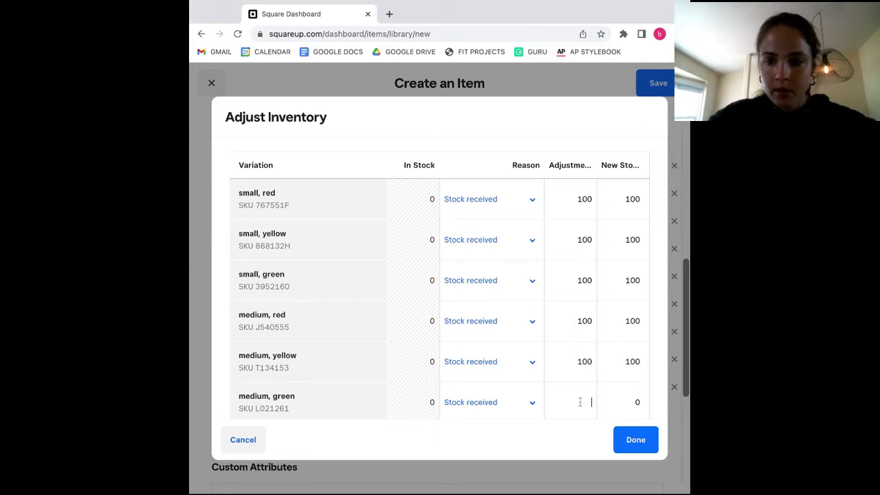
text(100)
Step: Enter 100 units for the large variations and apply the stock adjustment
scroll(601, 390, down, 3)
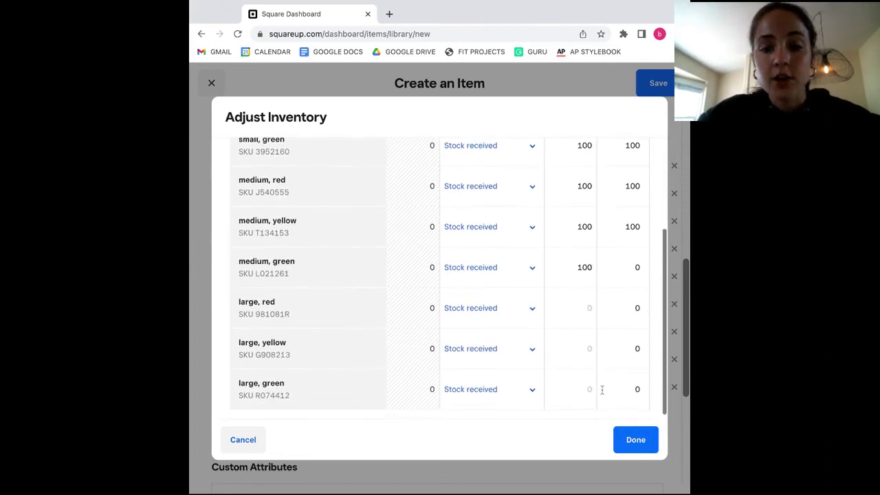
click(571, 295)
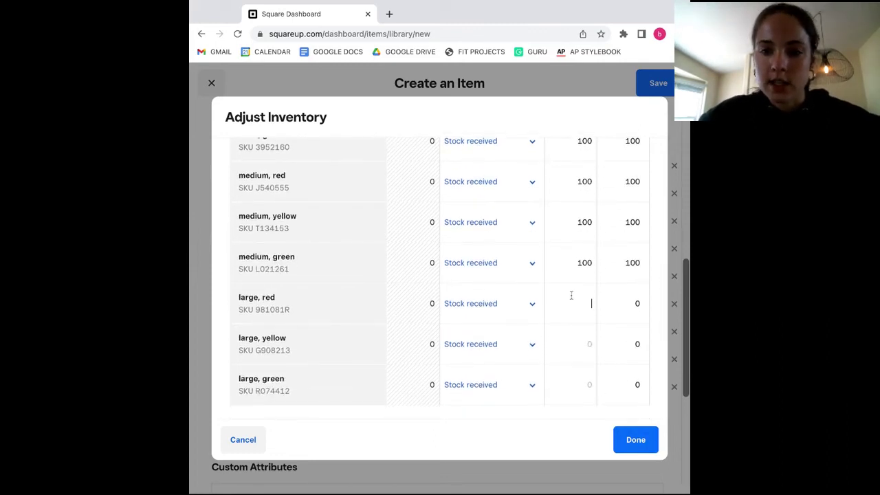
click(576, 344)
text(100)
click(583, 387)
text(10)
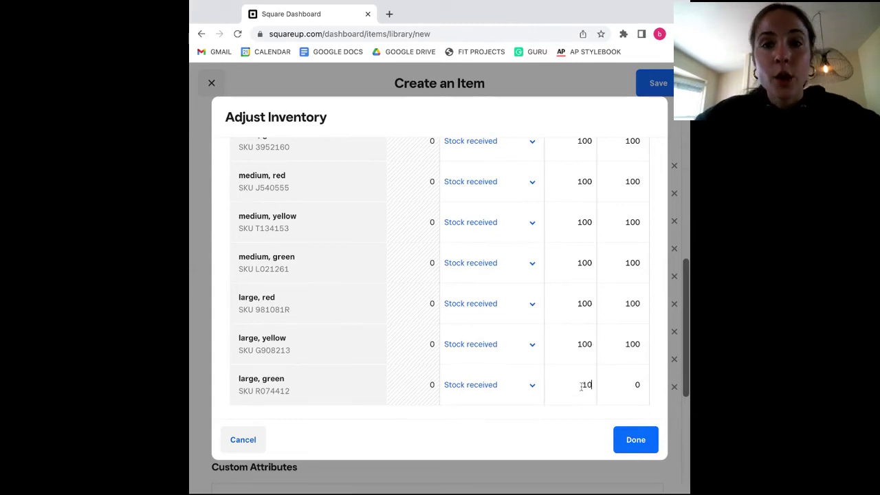
text(0)
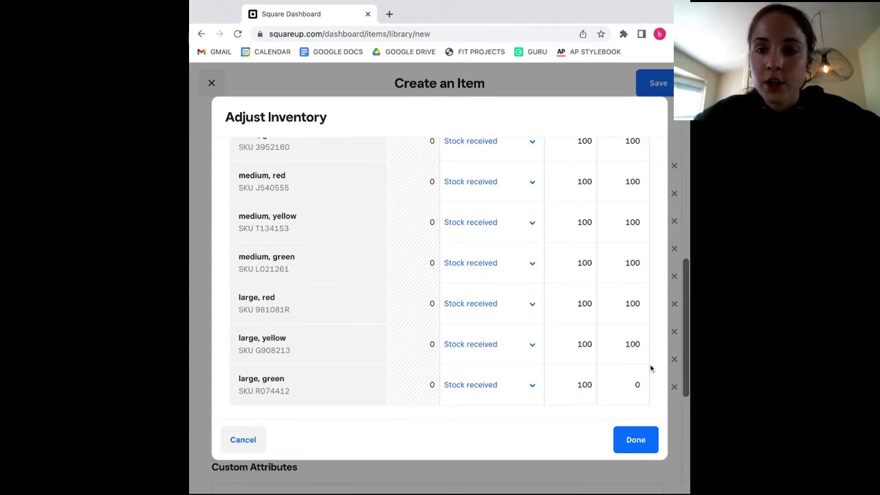
click(634, 442)
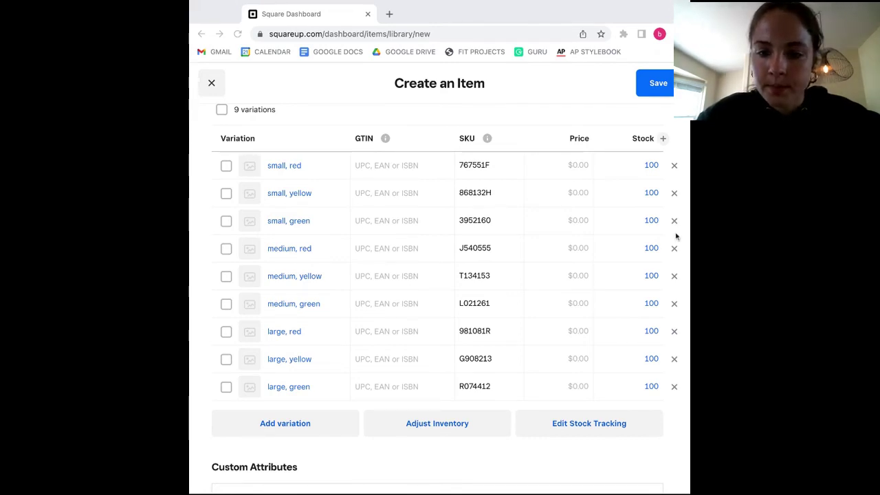
Step: Enable low stock alerts on the small, red variation with a threshold of 10
click(526, 220)
click(275, 167)
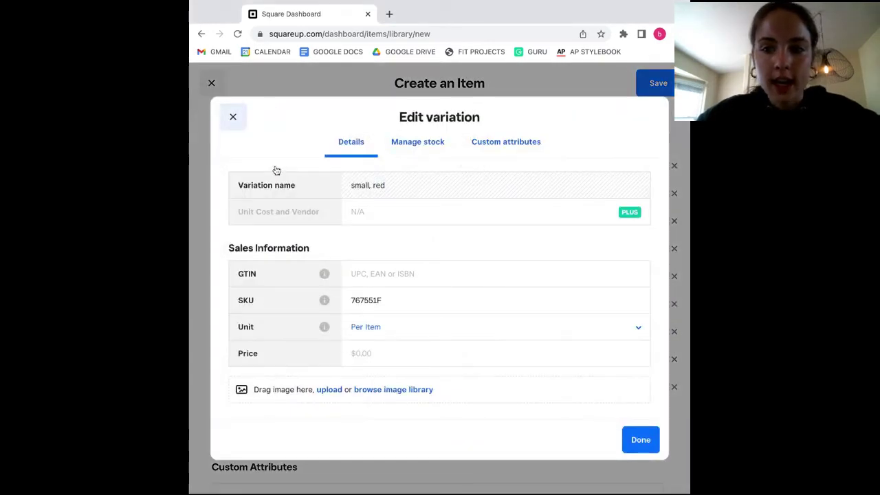
click(404, 144)
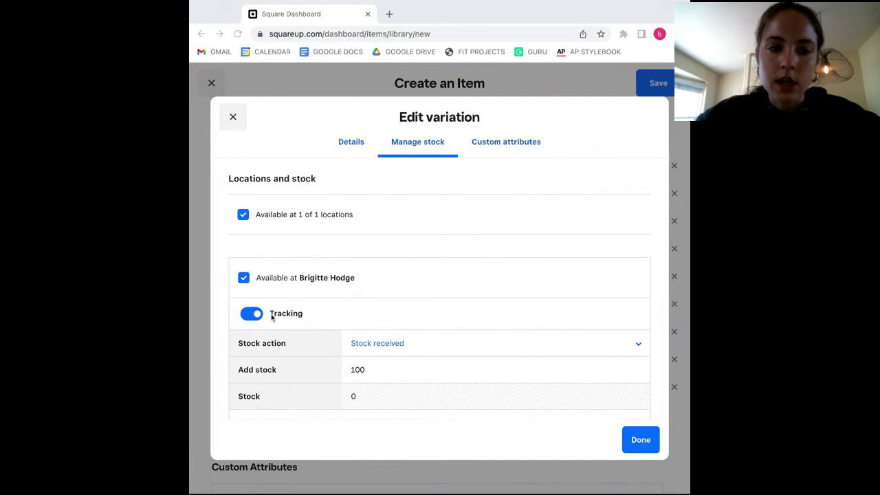
scroll(379, 369, down, 1)
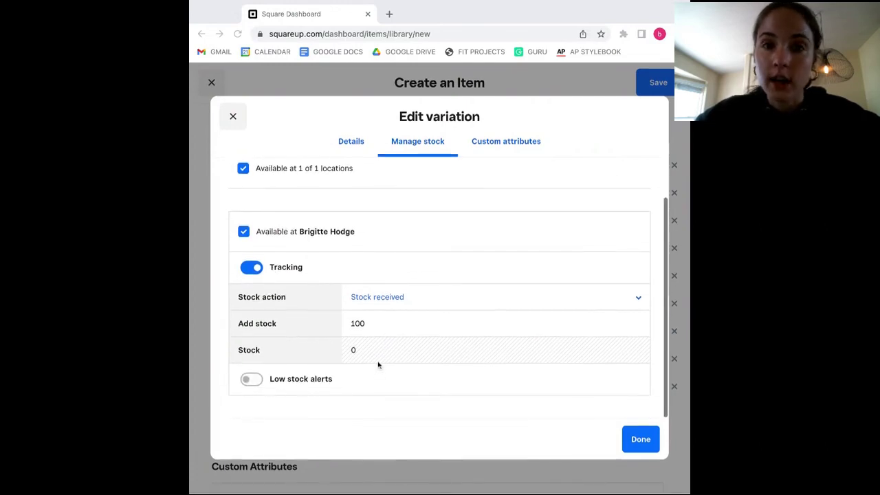
click(252, 380)
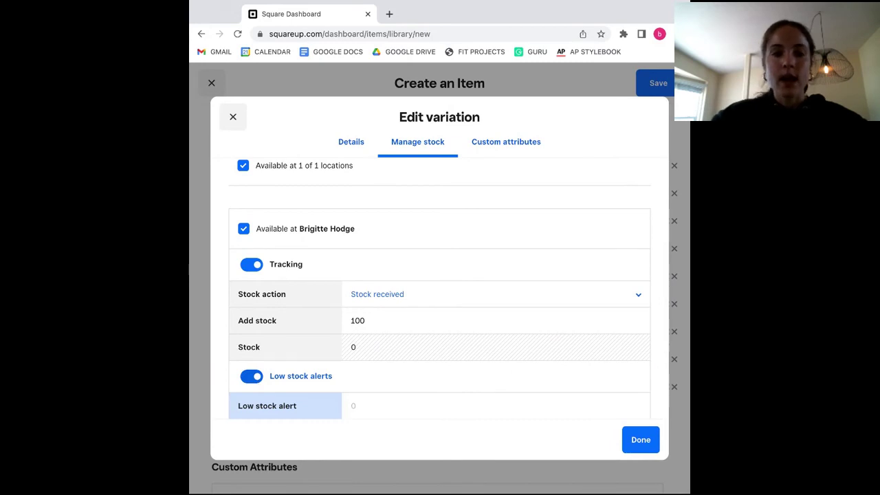
click(352, 381)
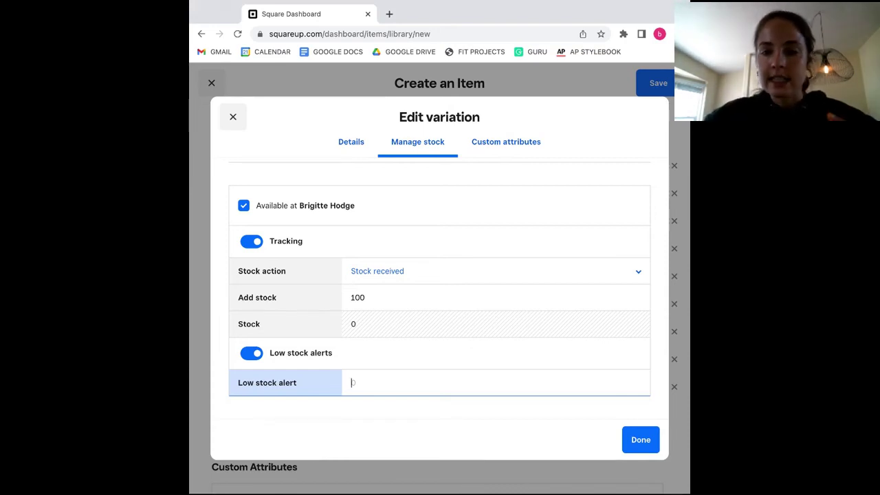
text(10)
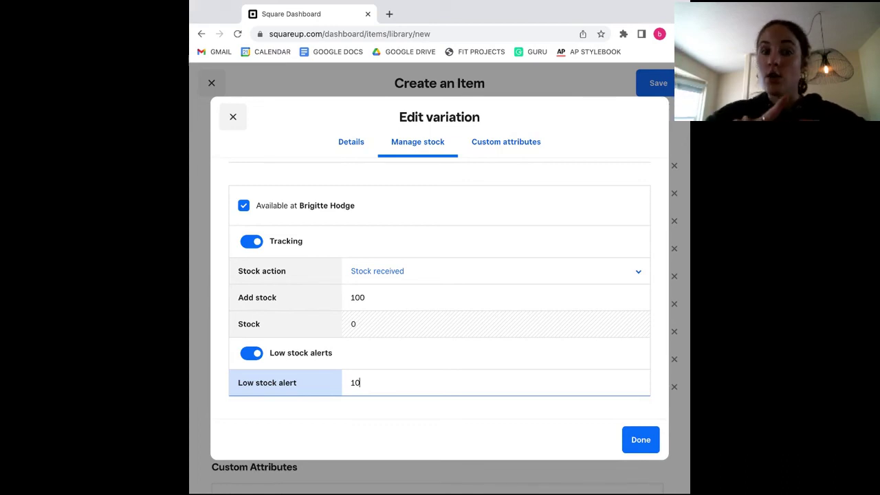
click(641, 441)
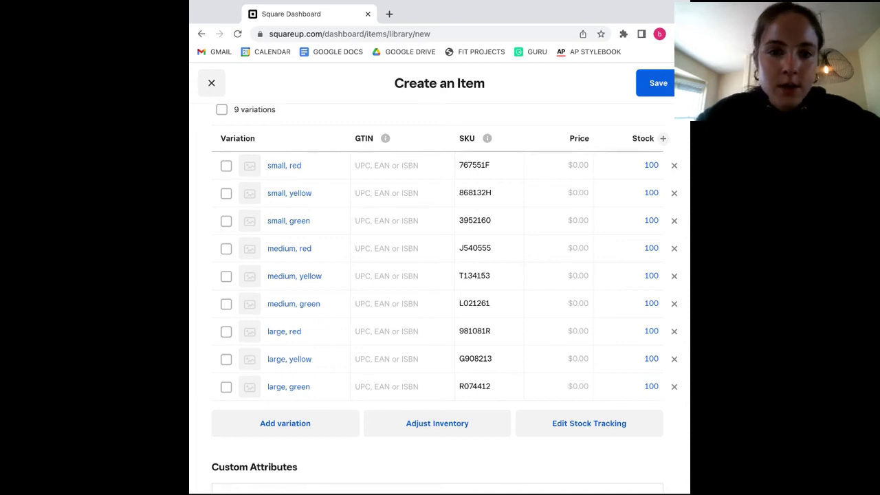
Step: Save the short sleeve t shirt item
scroll(529, 172, up, 4)
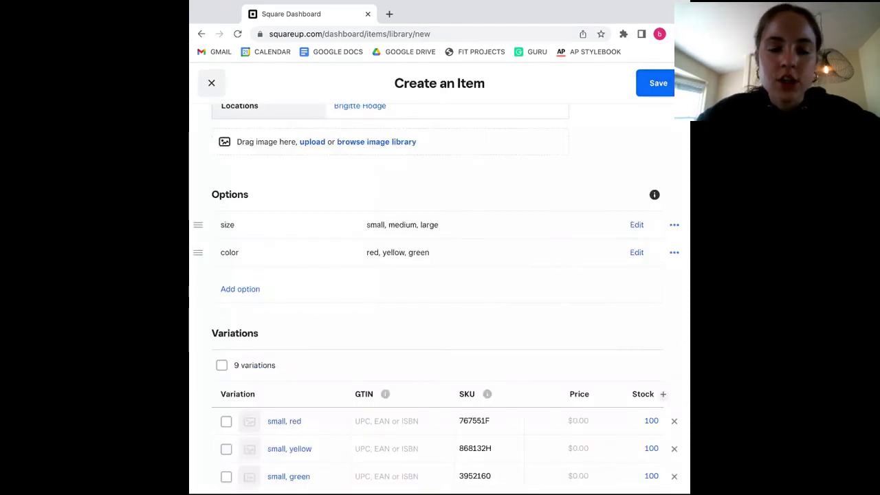
scroll(528, 172, up, 3)
click(528, 165)
click(661, 83)
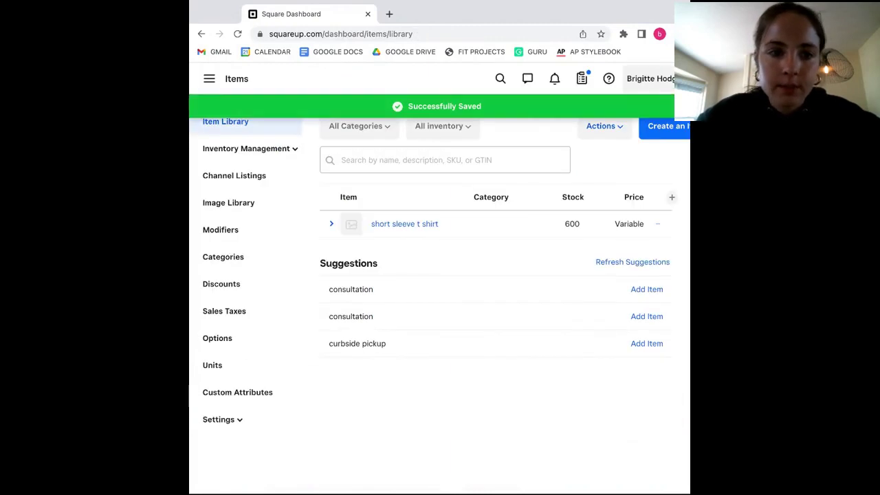
Step: Expand and collapse the t shirt's row in the Item Library to review its variations
click(331, 225)
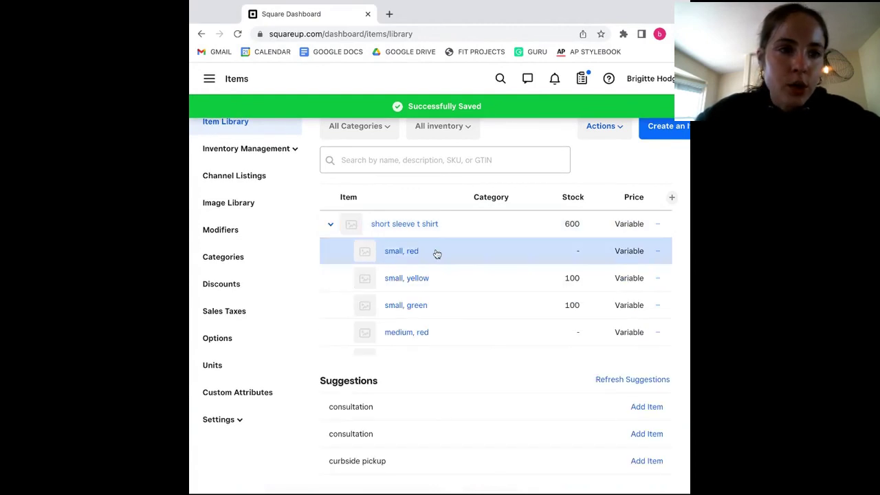
scroll(446, 305, down, 3)
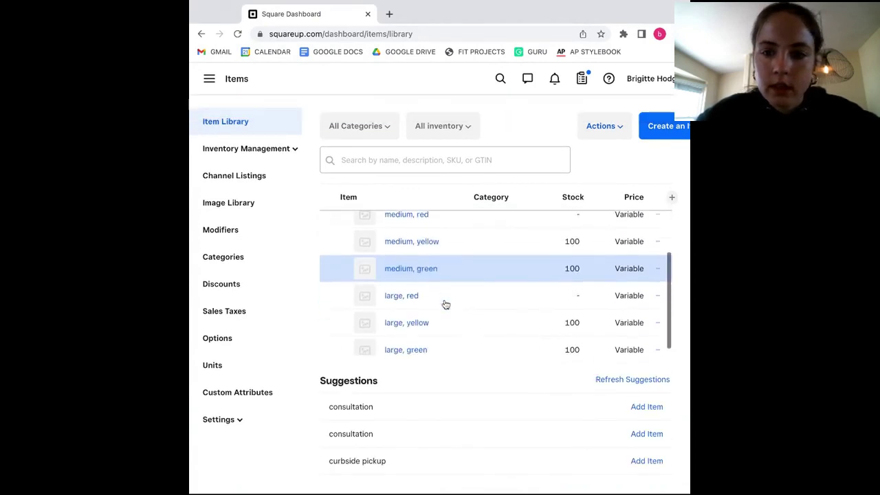
scroll(377, 244, up, 3)
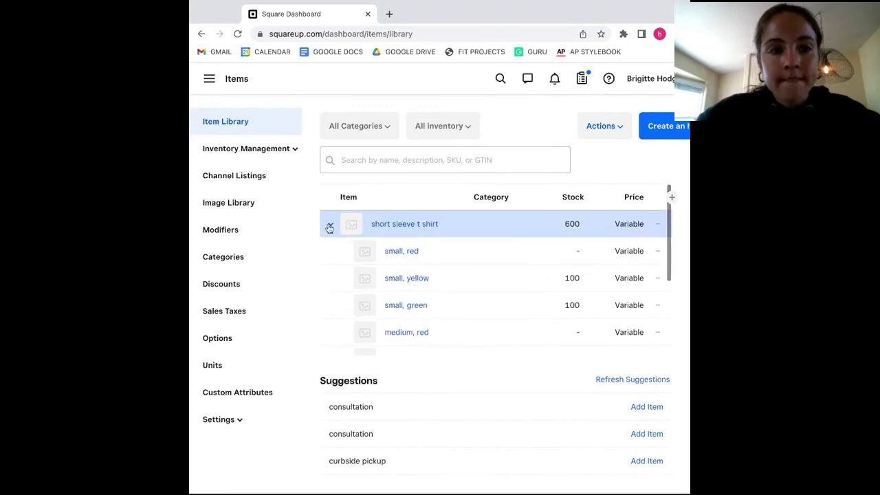
click(330, 226)
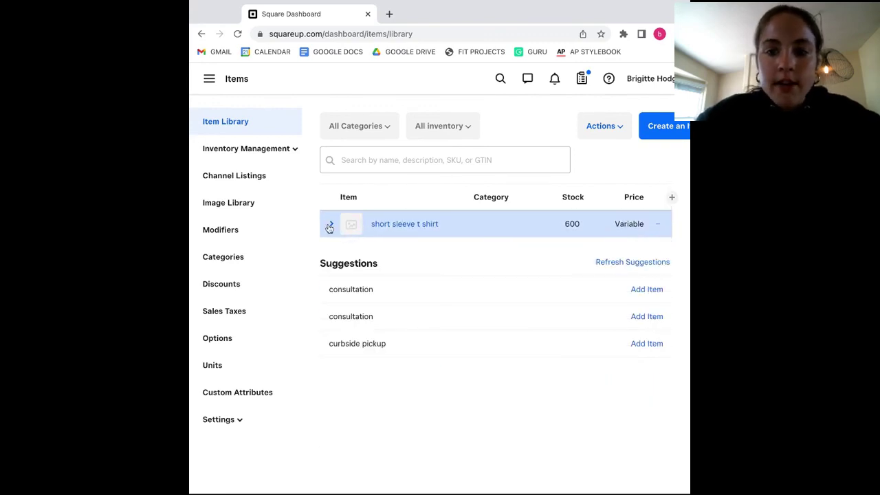
Step: Visit the Home overview, then go to the Reports section
click(209, 78)
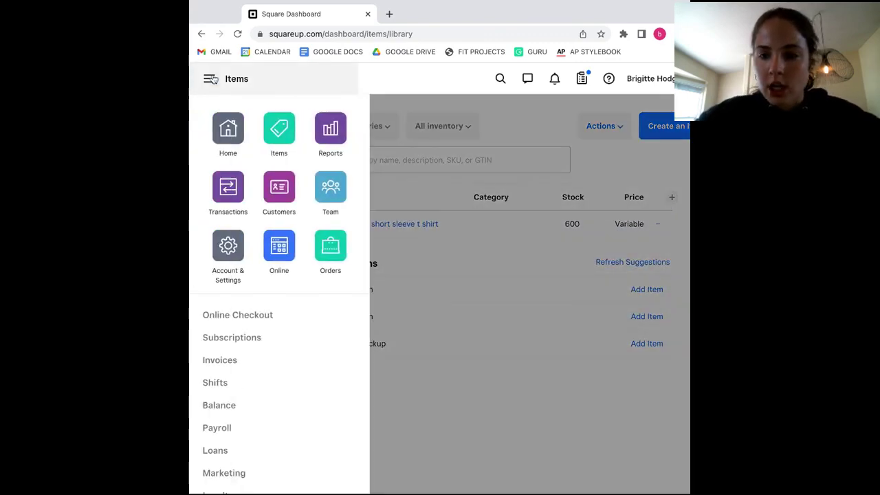
click(225, 128)
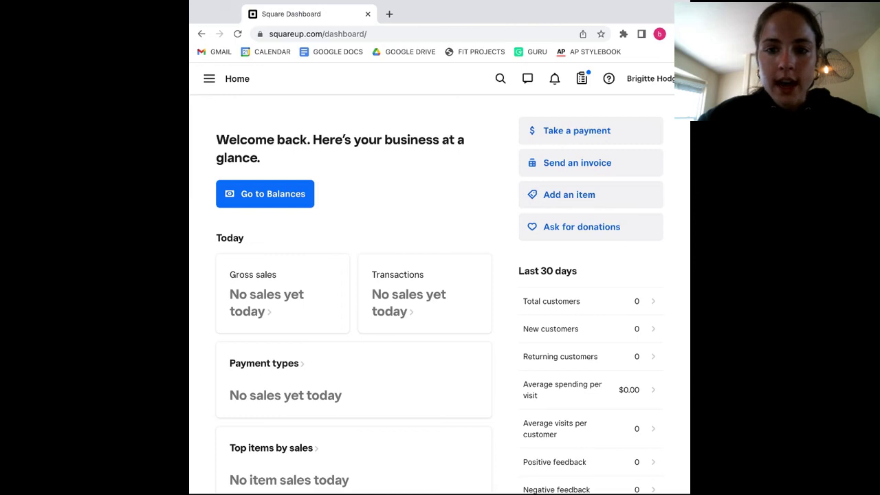
click(209, 79)
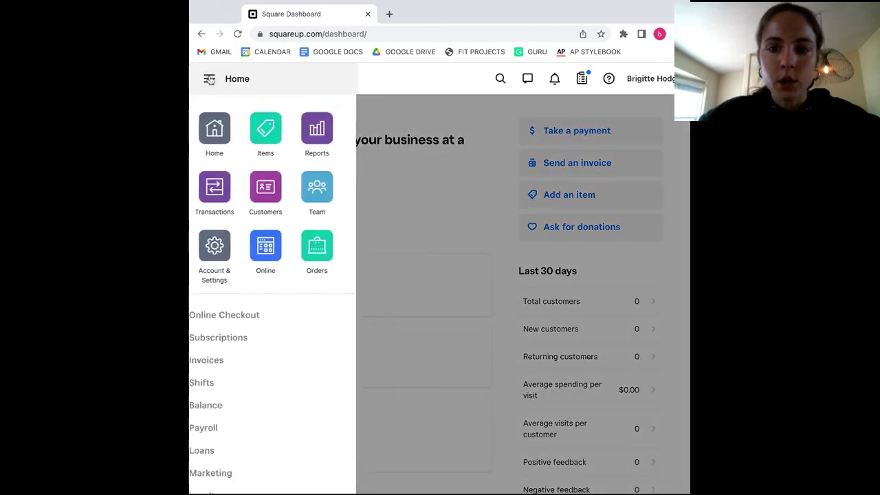
click(330, 131)
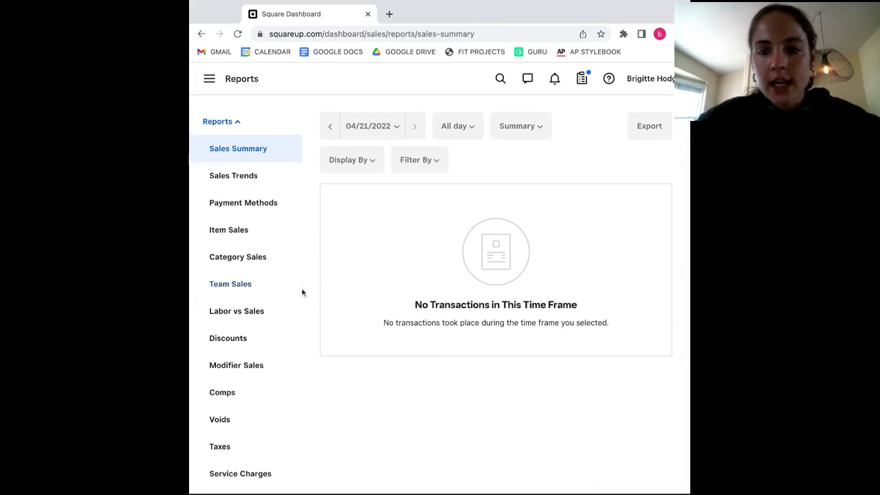
Step: Expand Inventory Reports and go through Cost of Goods Sold, Vendor Sales, Projected Profit and Inventory by Category
scroll(272, 313, down, 2)
scroll(272, 313, down, 3)
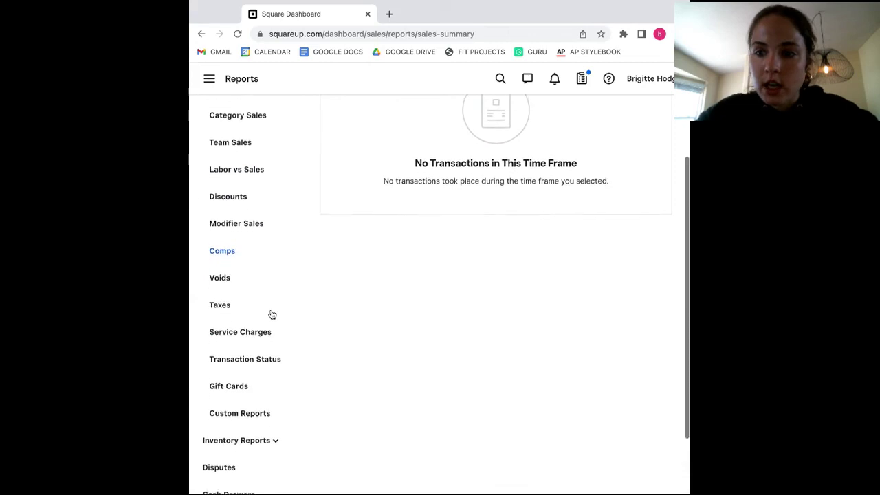
click(274, 380)
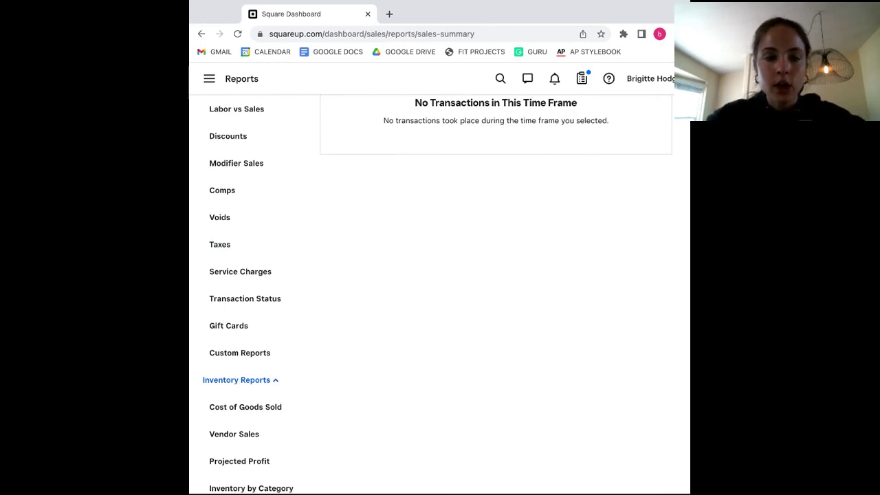
scroll(271, 370, down, 1)
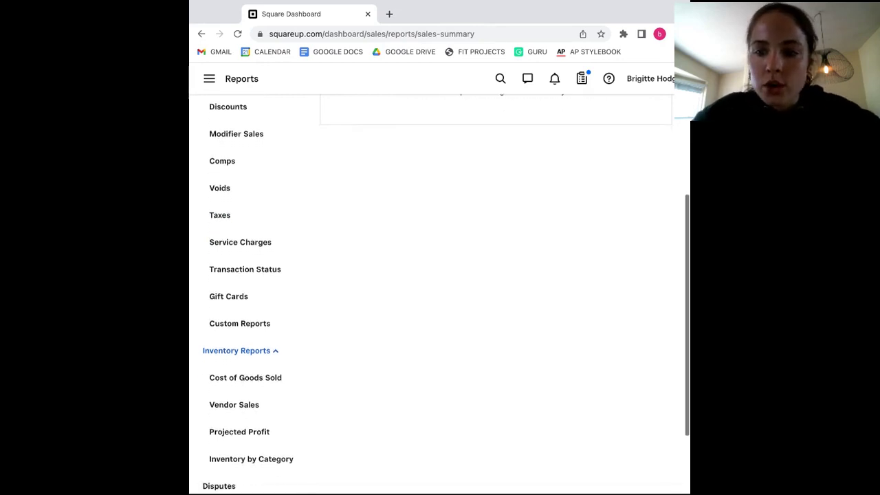
click(270, 369)
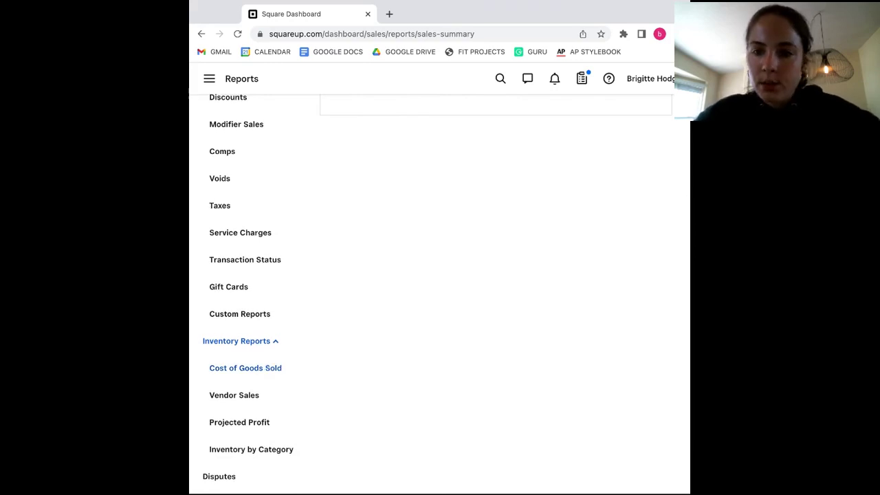
click(253, 396)
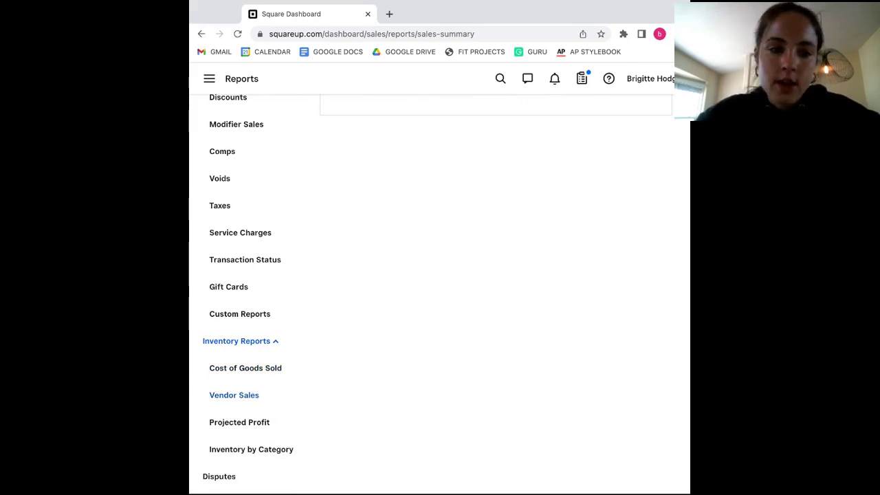
click(247, 421)
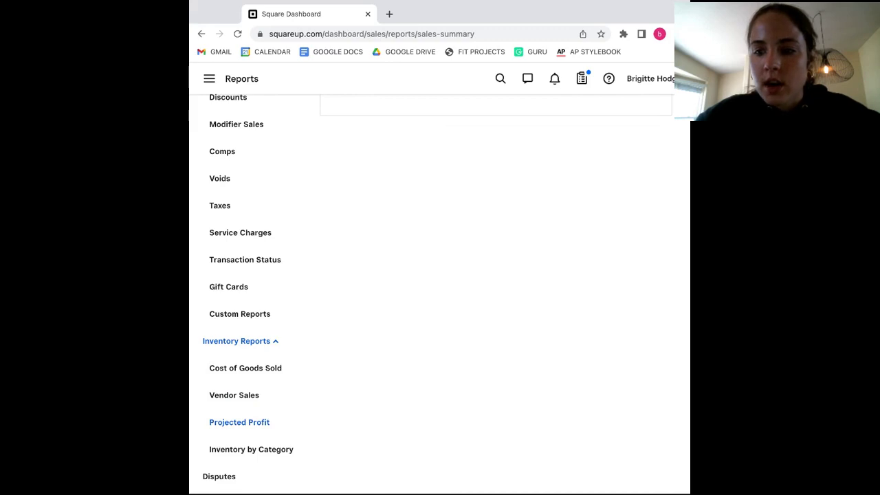
click(247, 451)
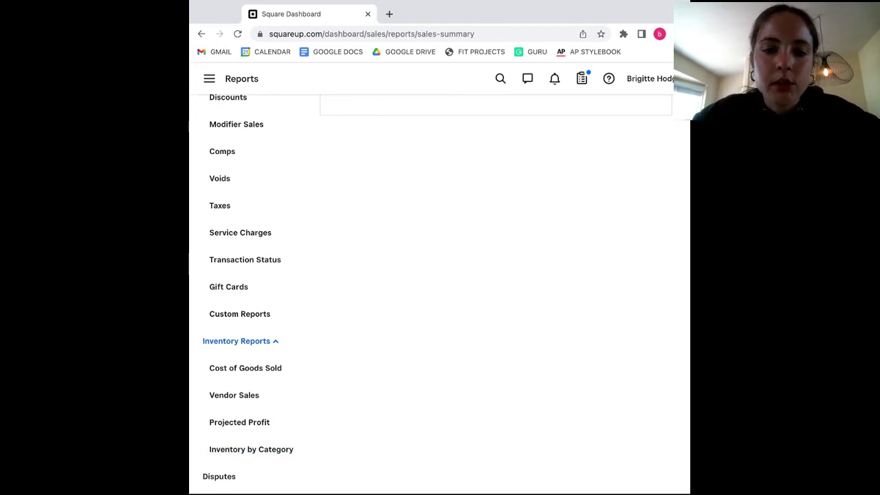
Step: Bring up the main navigation panel over the Sales Summary report
click(209, 78)
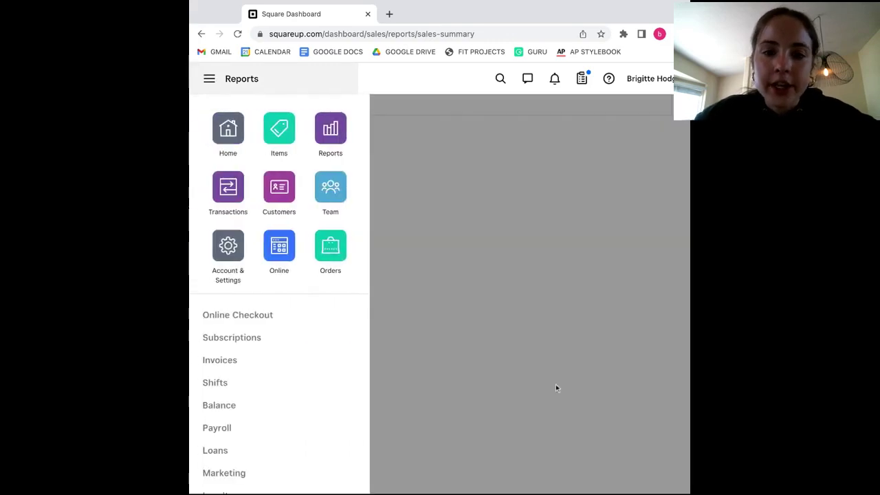